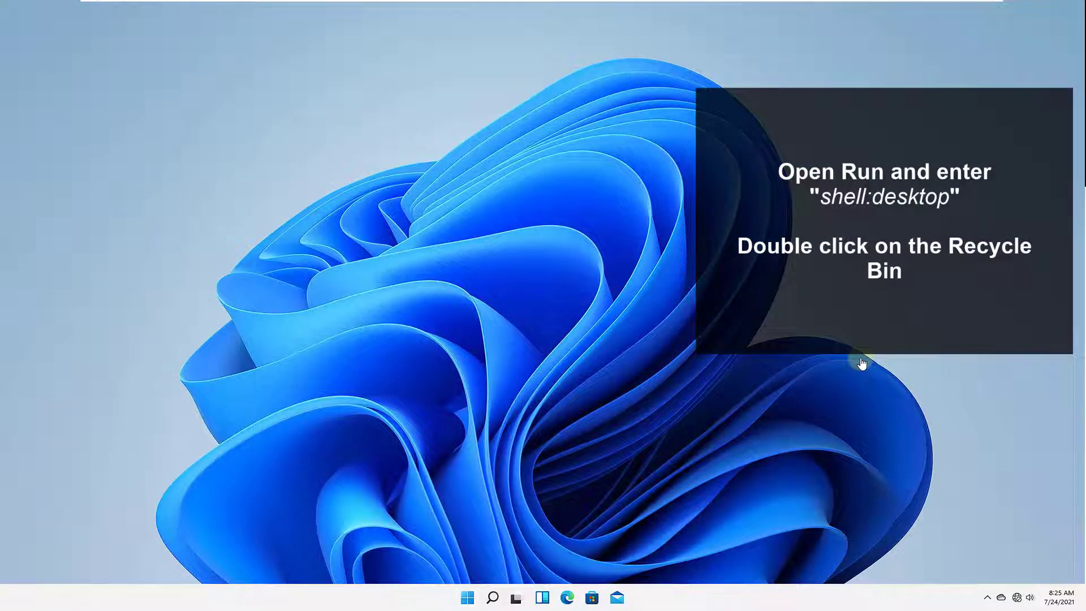
Open the Desktop folder in File Explorer by running shell:desktop from the Run dialog
key("super+x")
type("r")
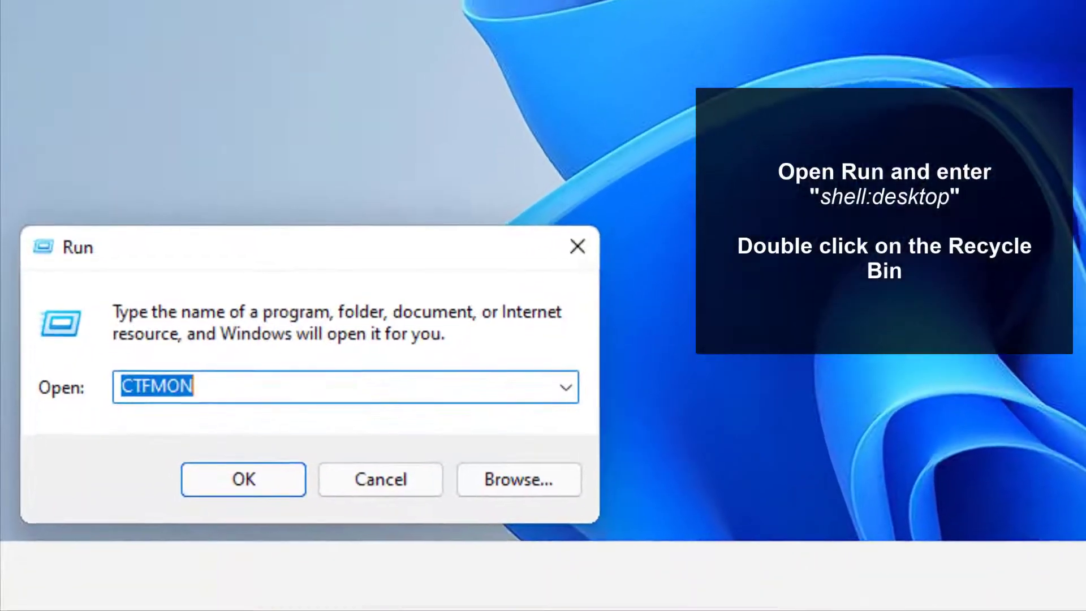
type("shell:desktop")
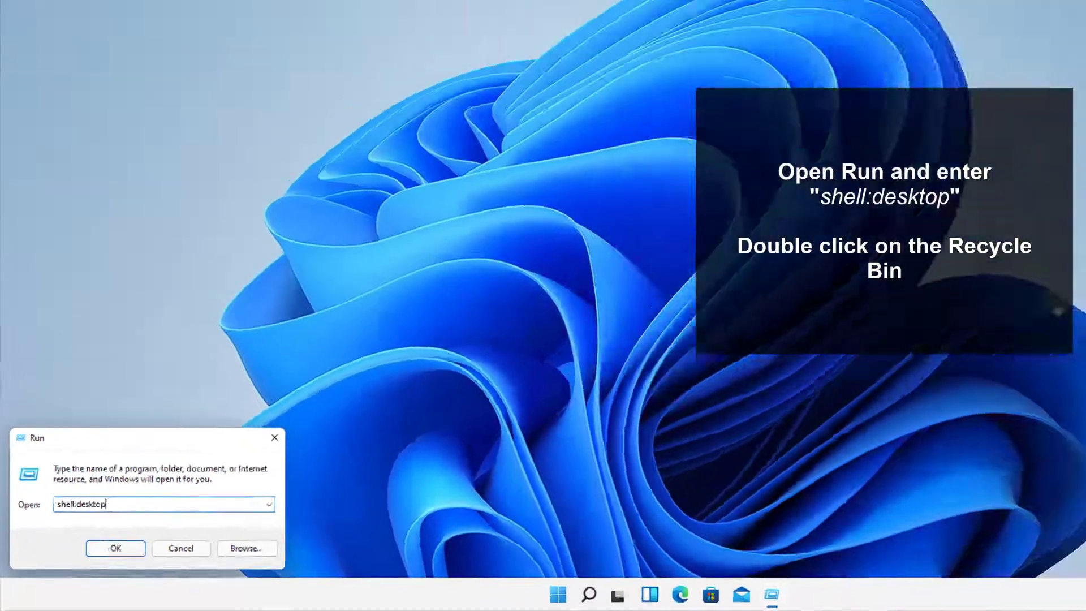
key("Return")
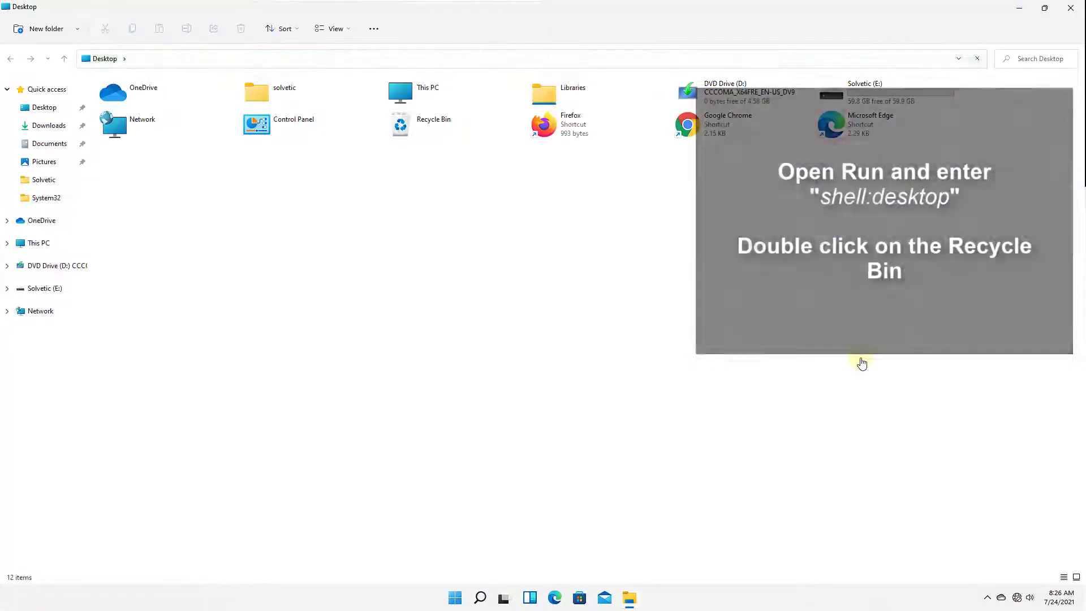
Open the Recycle Bin from the Desktop folder, and close its window after viewing the contents
key("r")
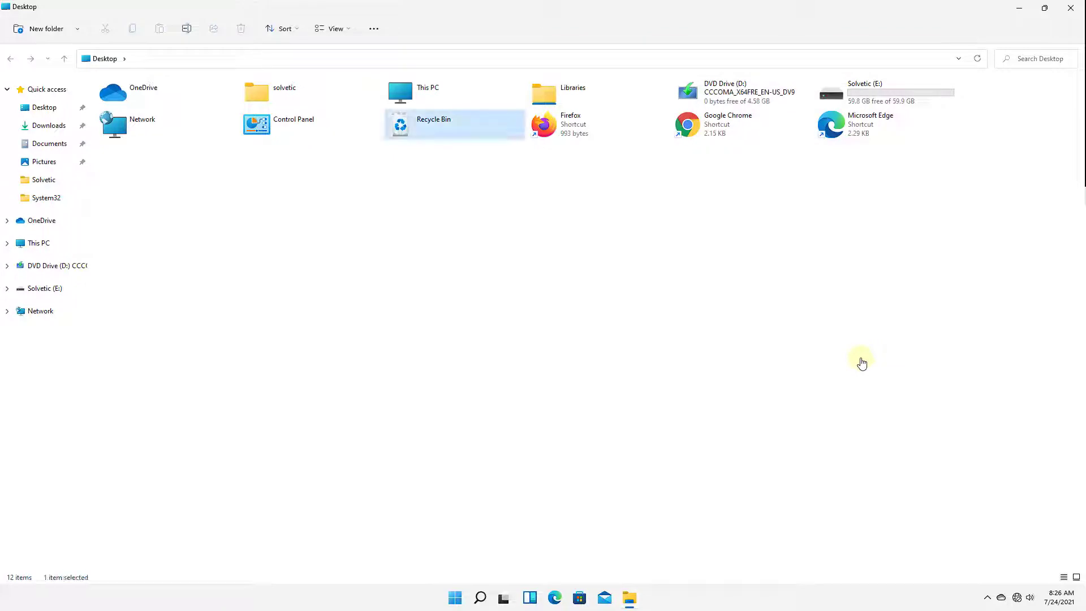
key("Return")
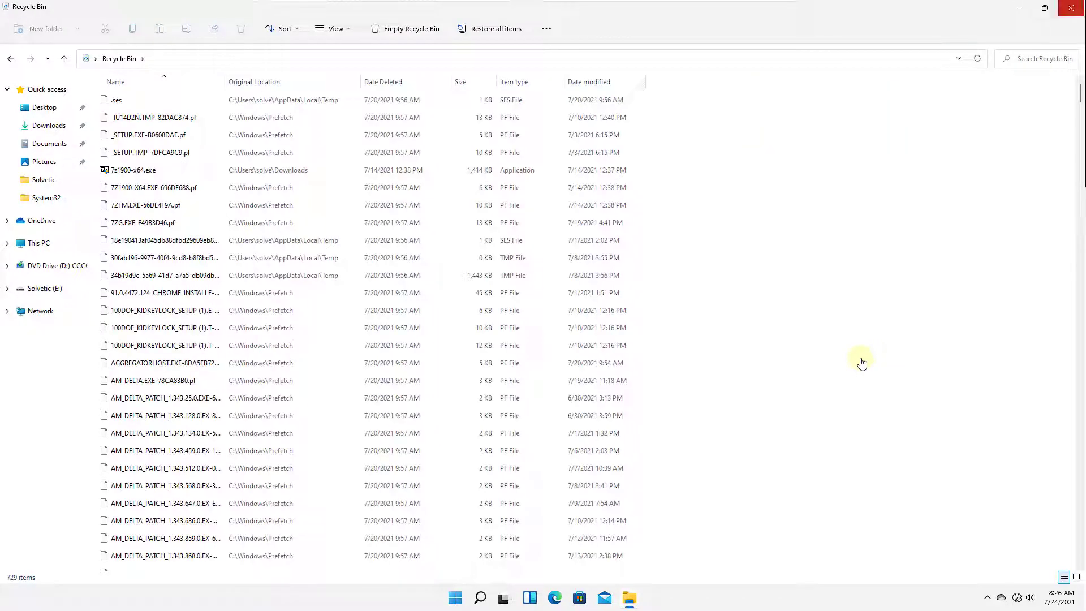
key("alt+F4")
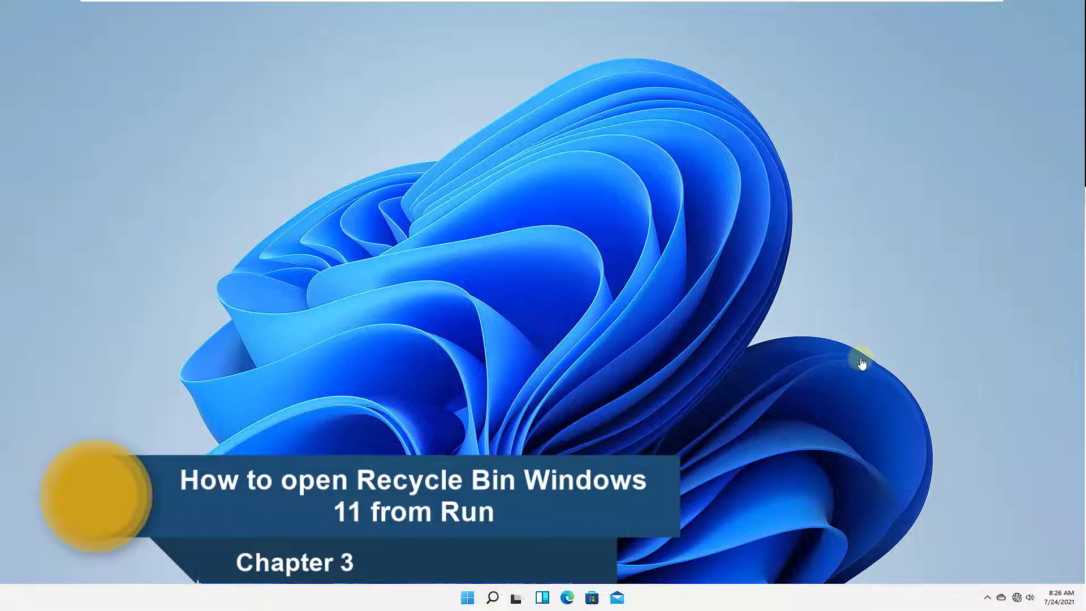
Open the Recycle Bin by running explorer.exe shell:RecycleBinFolder from the Run dialog, and close its window
key("super+x")
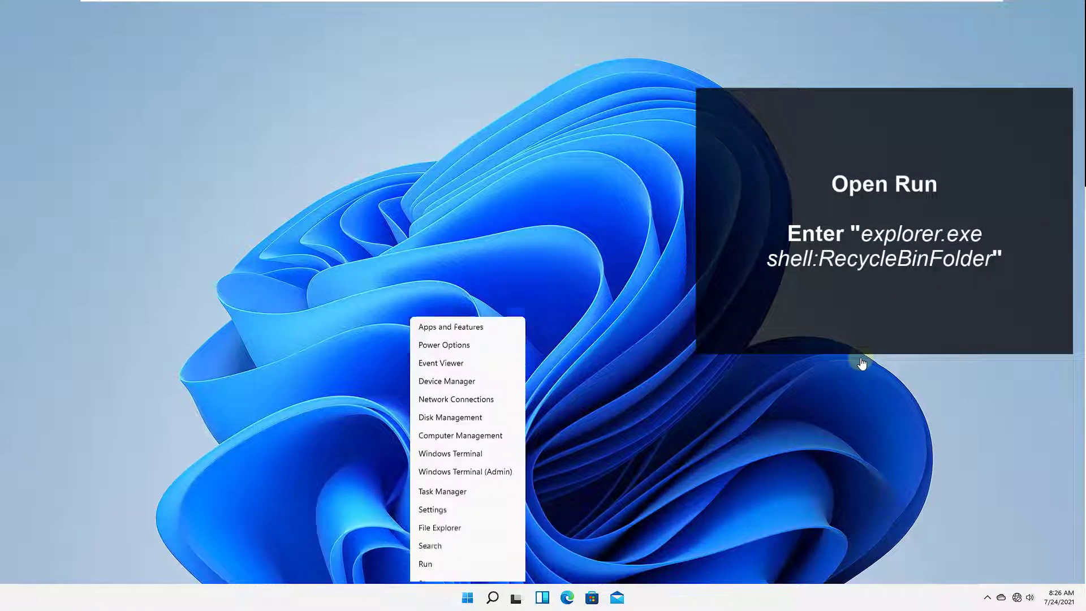
type("r")
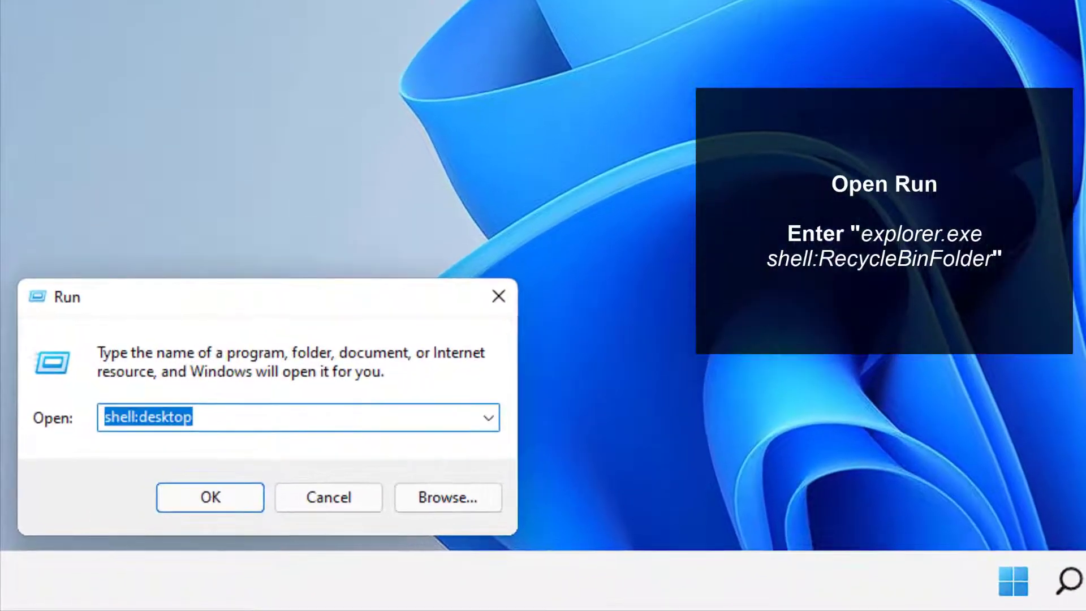
type("explorer")
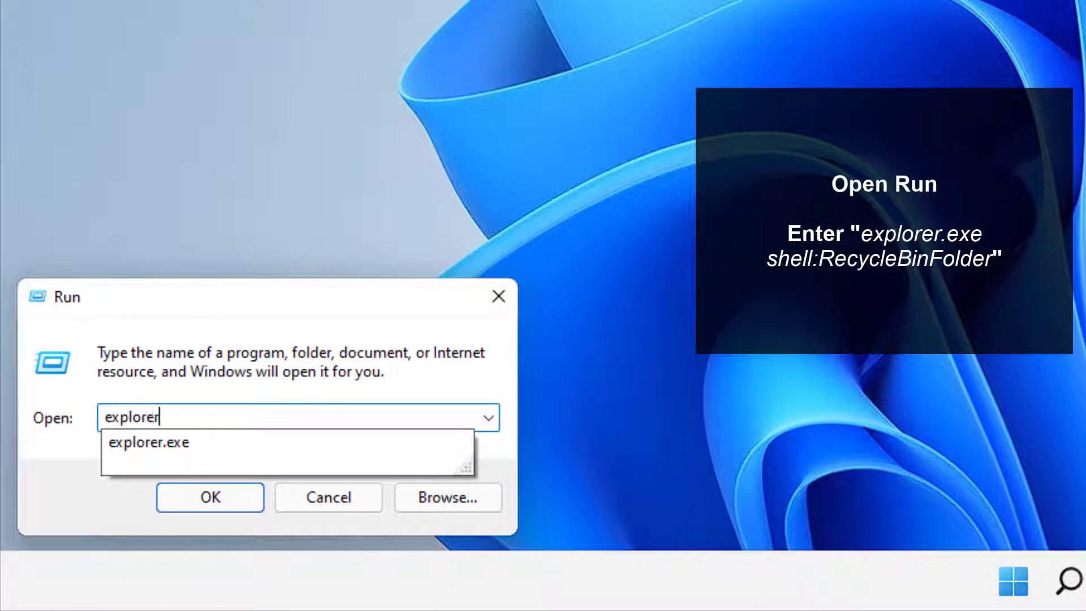
type(".exe shell:RecycleBinFolder")
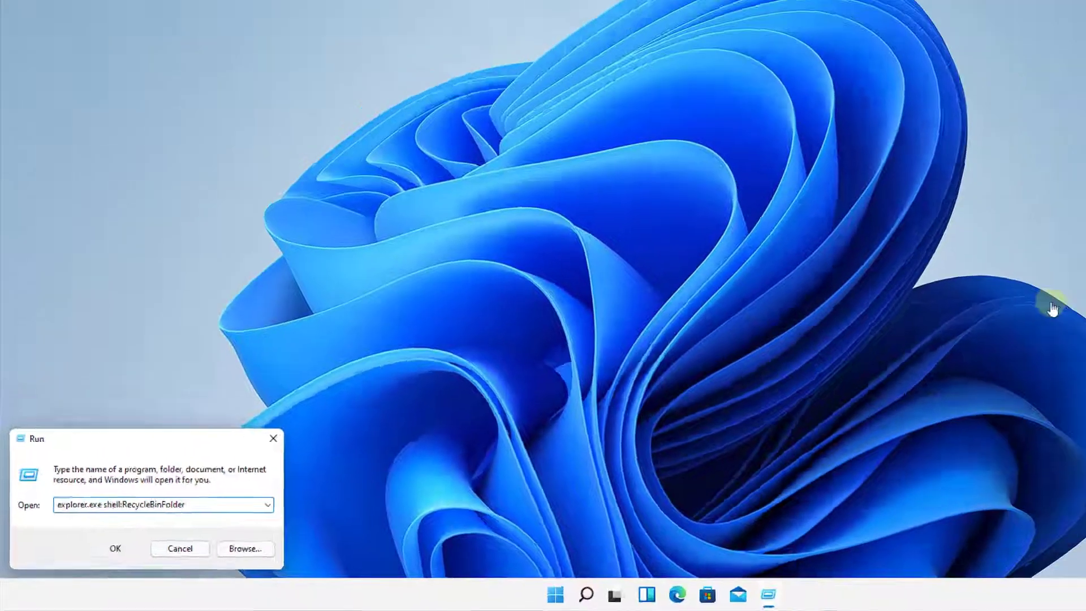
key("Return")
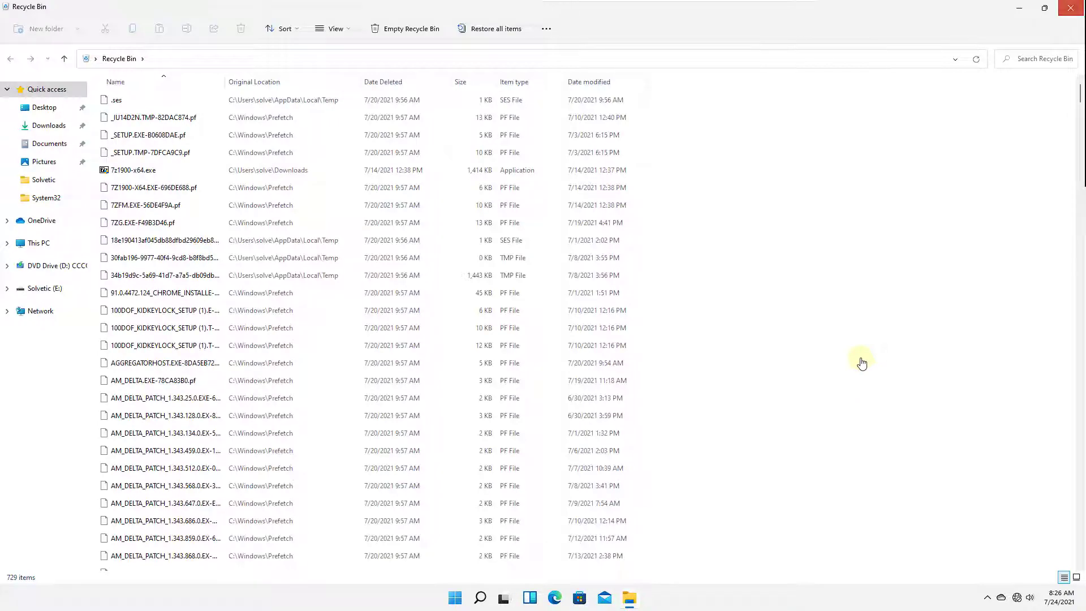
key("alt+F4")
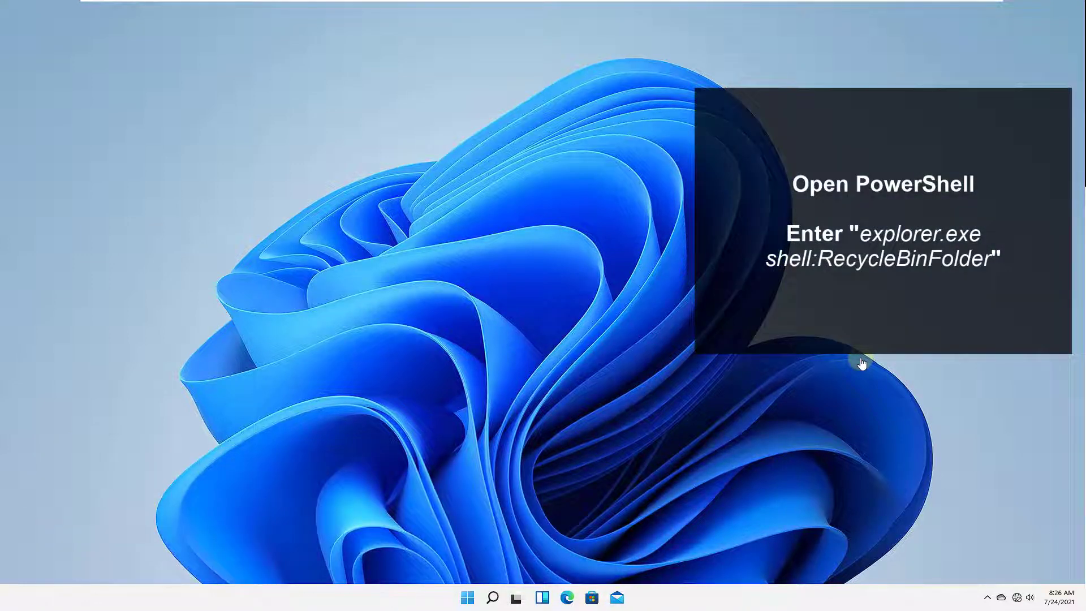
Switch to Windows PowerShell, open the Recycle Bin with explorer.exe shell:RecycleBinFolder, and close both windows
key("super")
type("power")
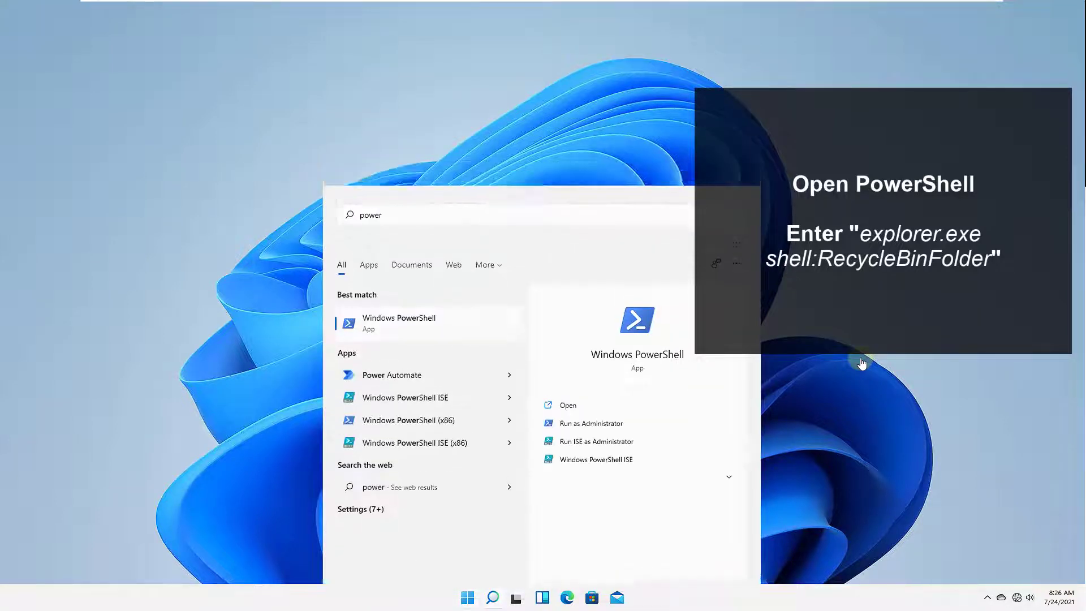
key("Return")
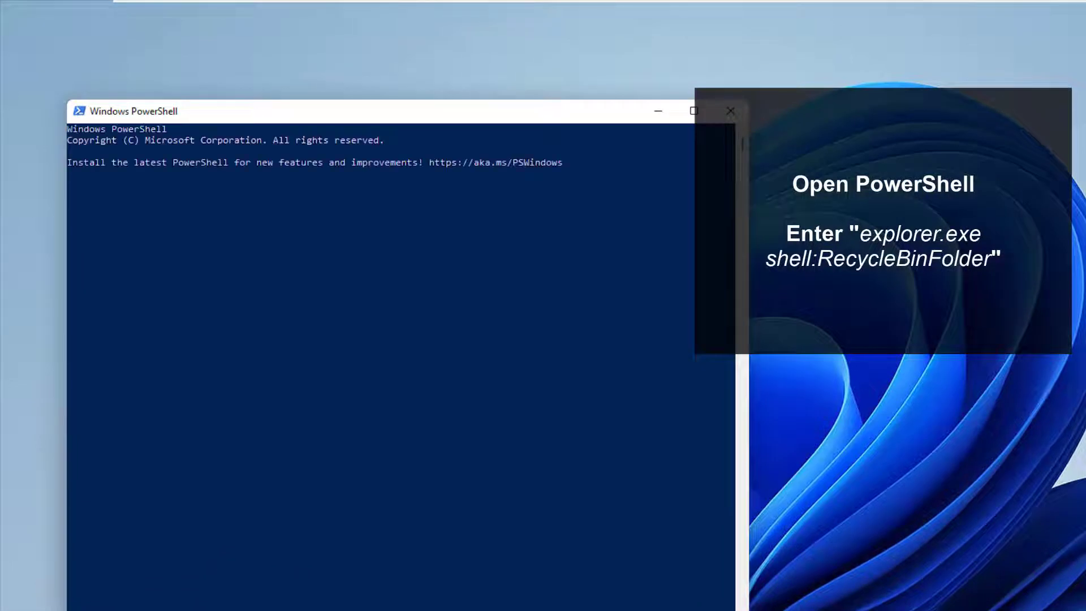
left_click(564, 485)
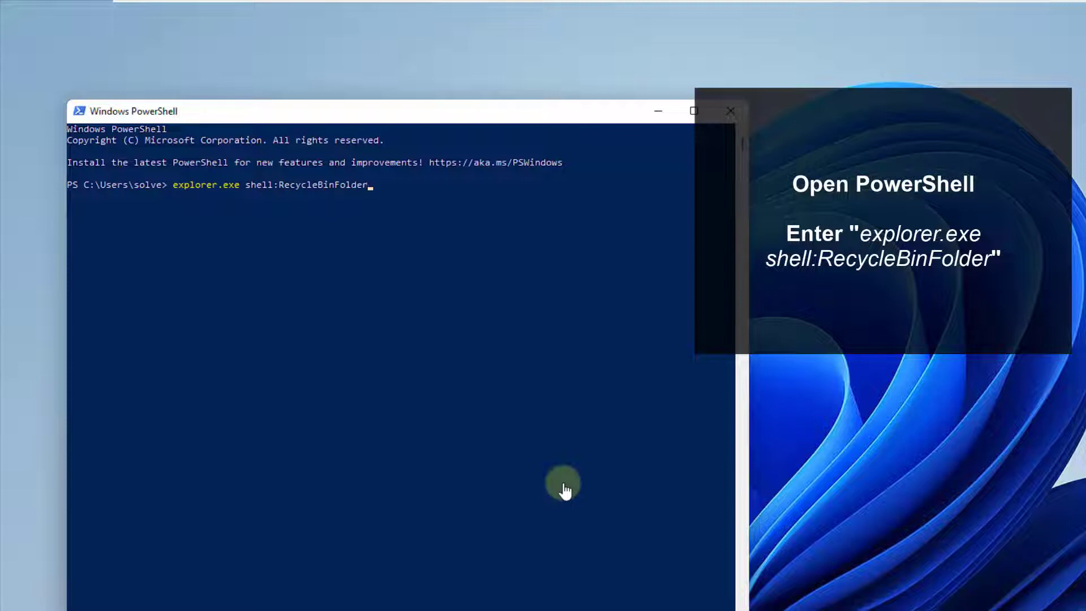
key("Return")
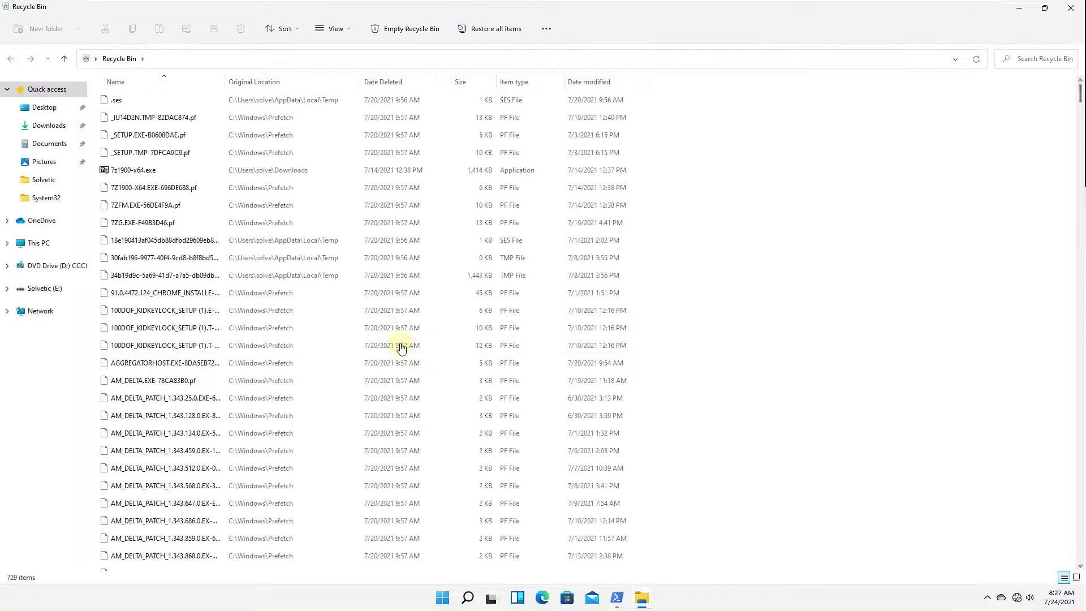
key("alt+F4")
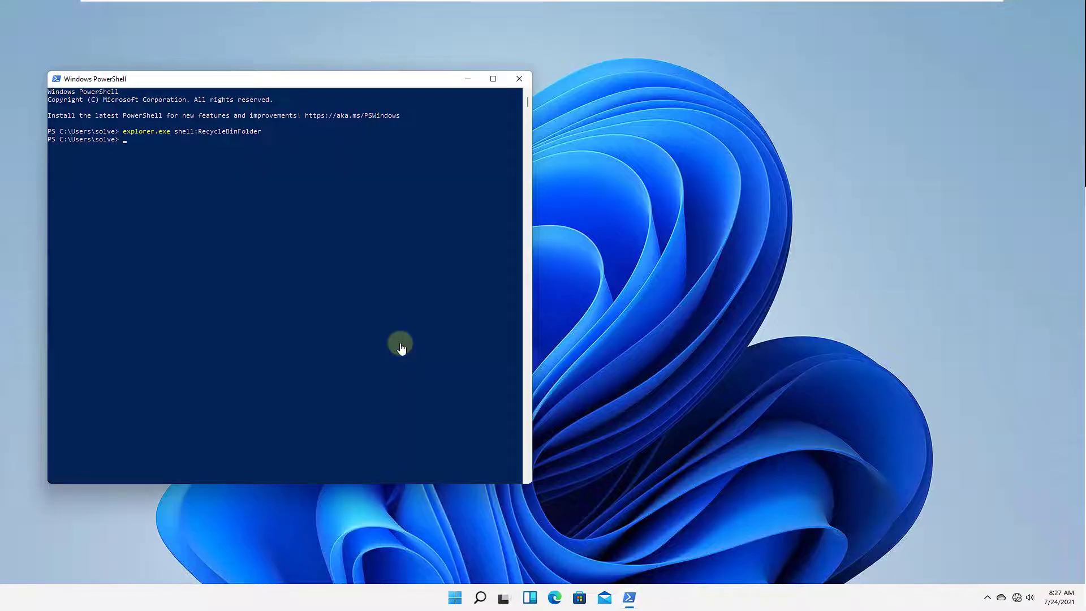
key("alt+F4")
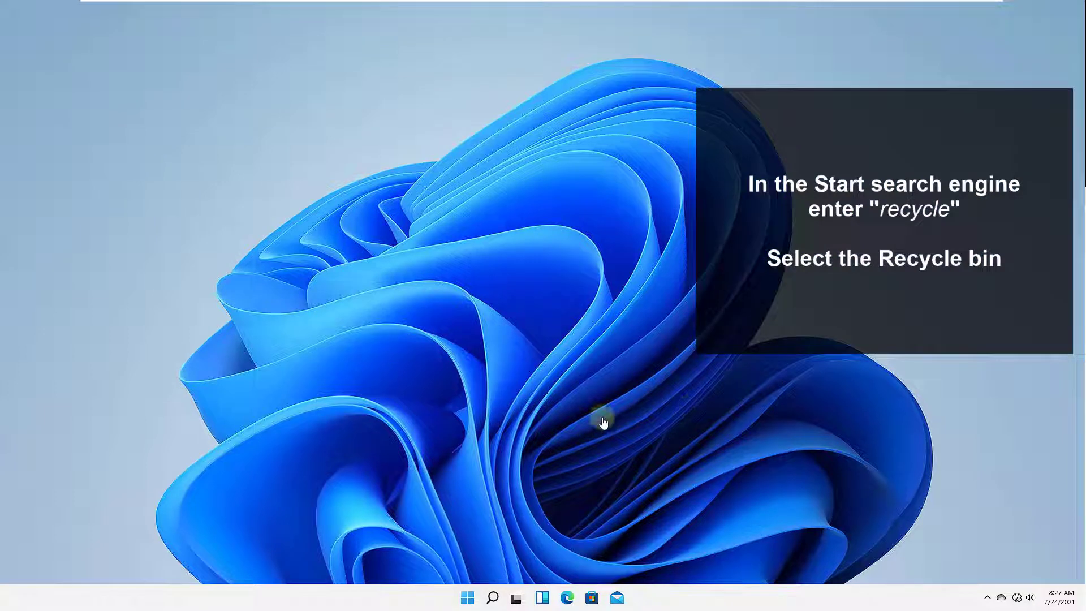
Search Windows for "recycle" and dismiss the search
key("super+s")
type("recycle")
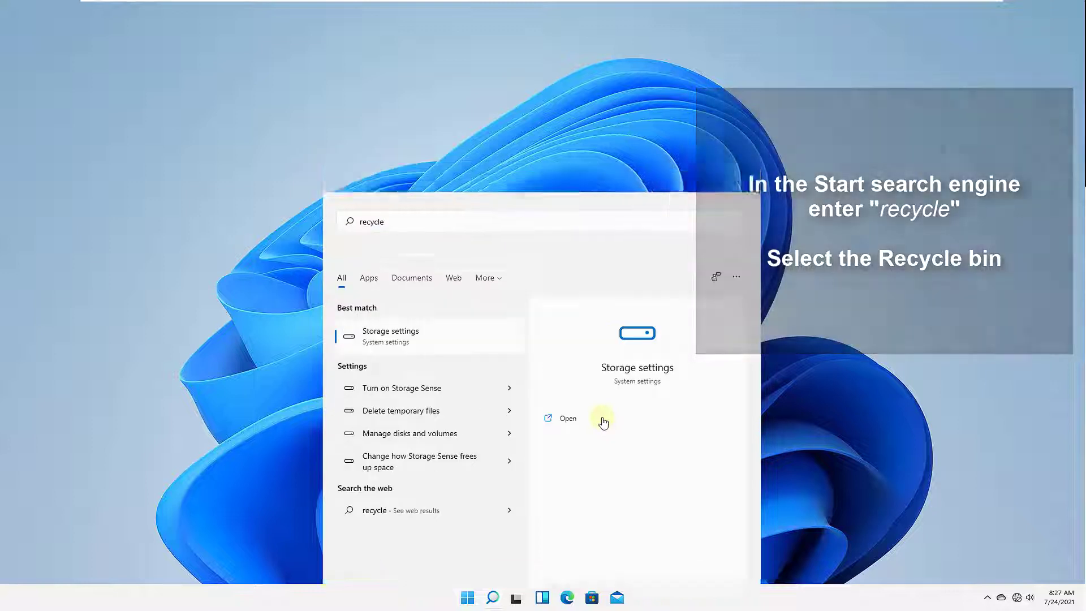
key("Escape")
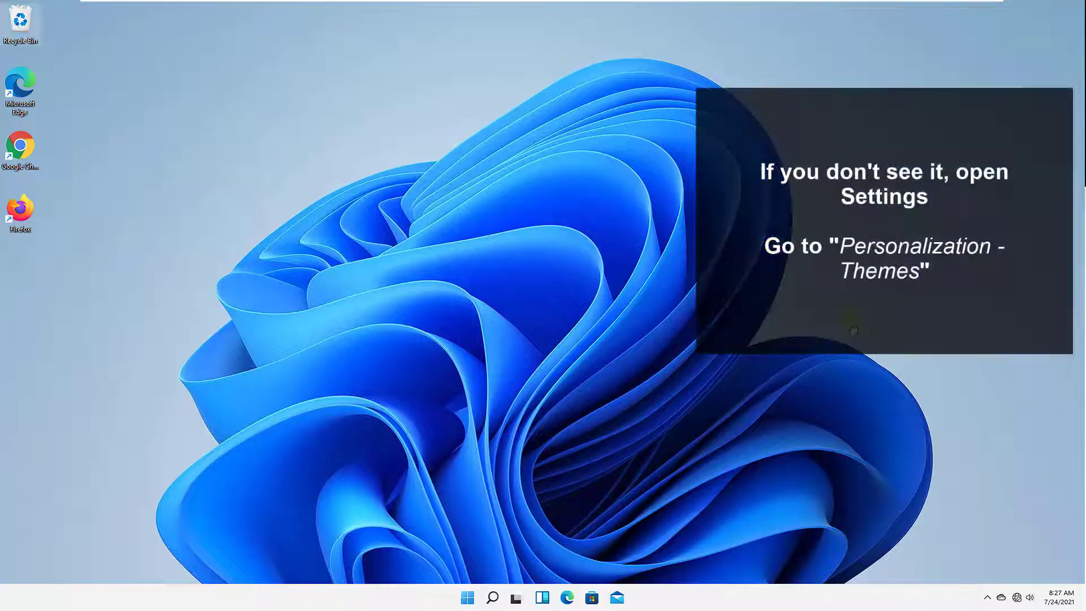
Switch to Windows Settings and open the Personalization category
key("super")
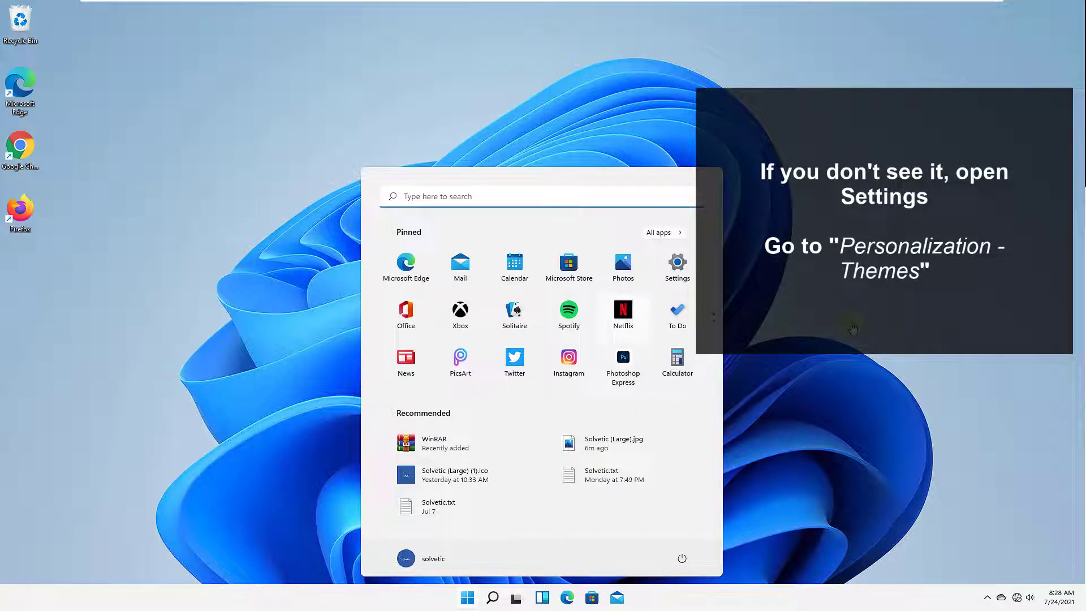
key("super+i")
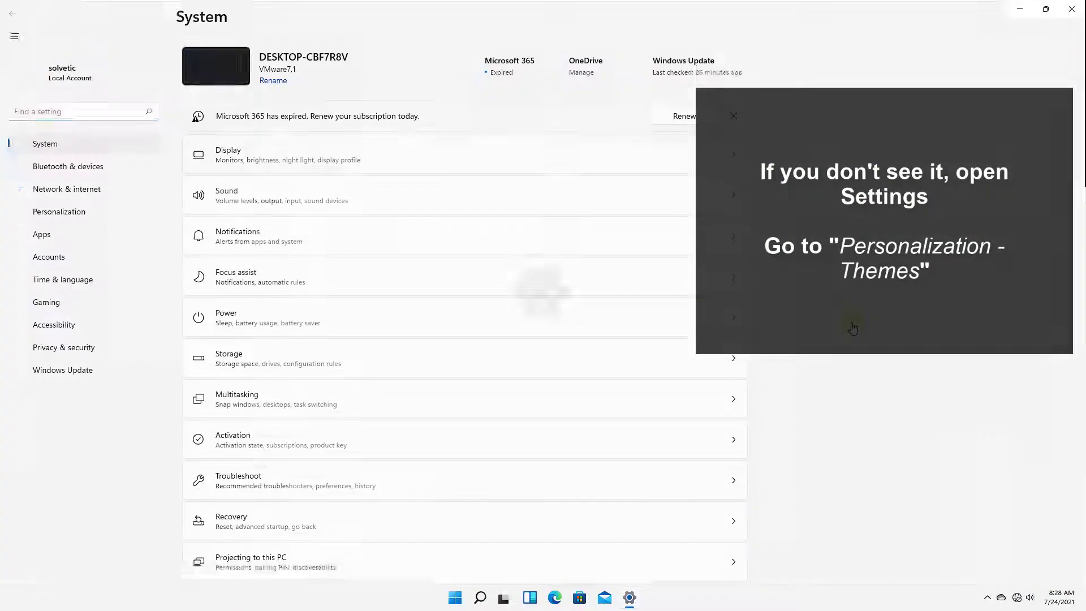
left_click(59, 189)
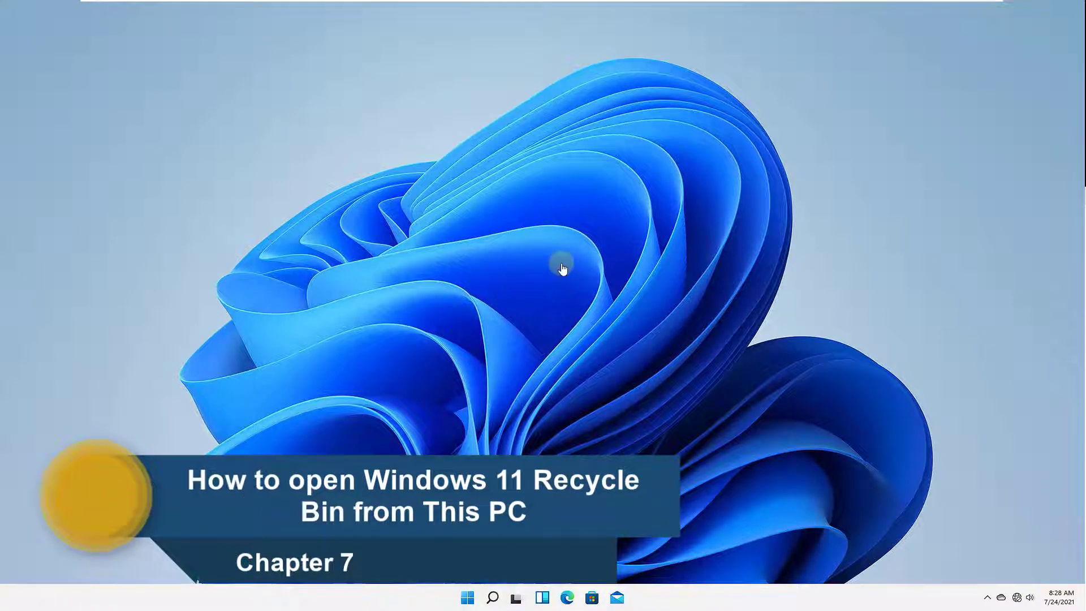
key("super")
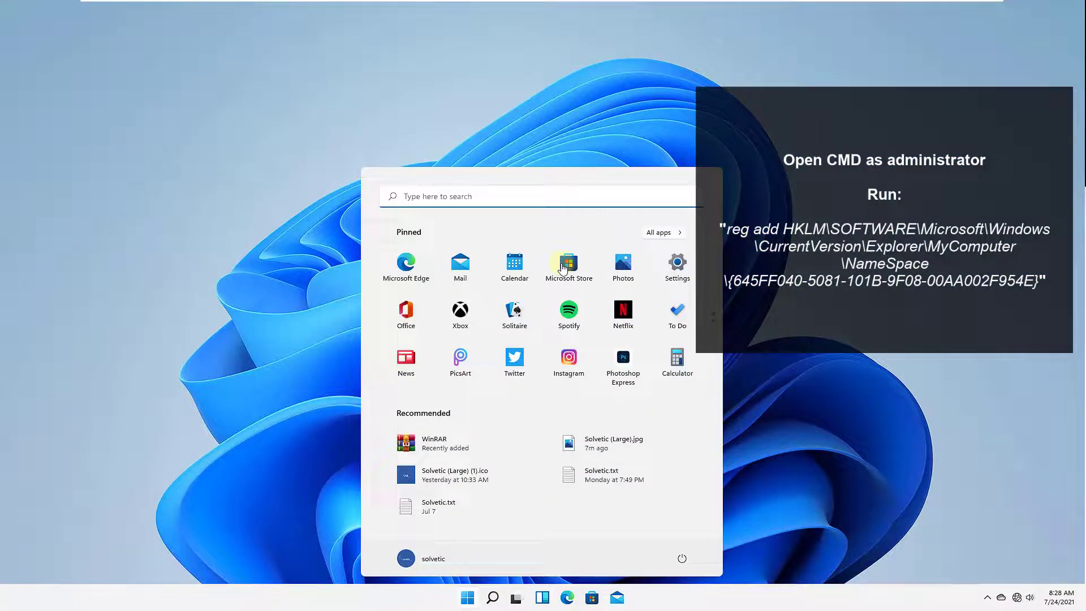
type("cmd")
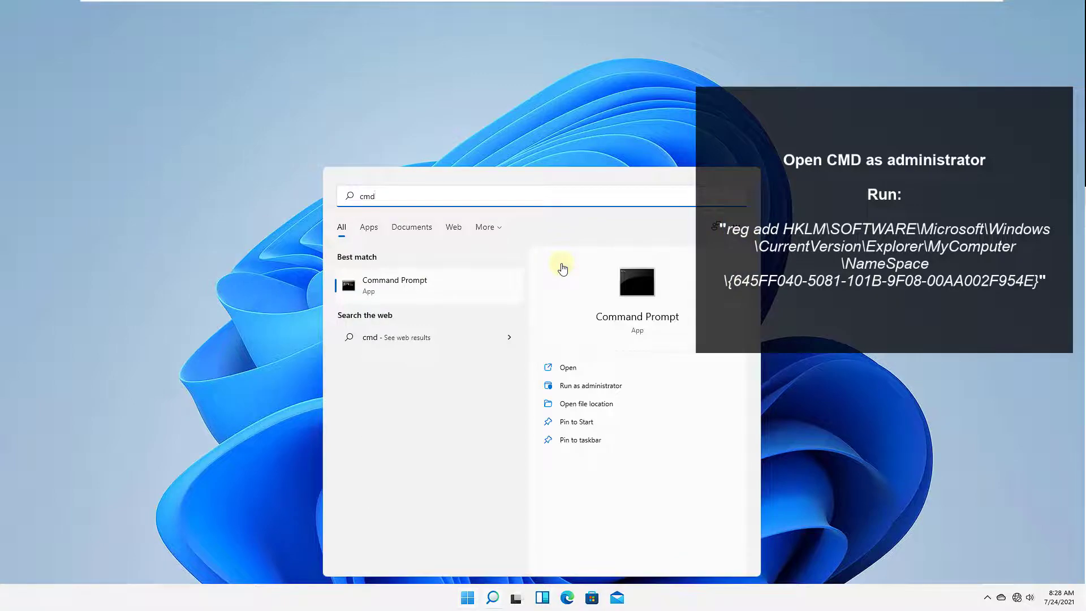
key("ctrl+shift+Return")
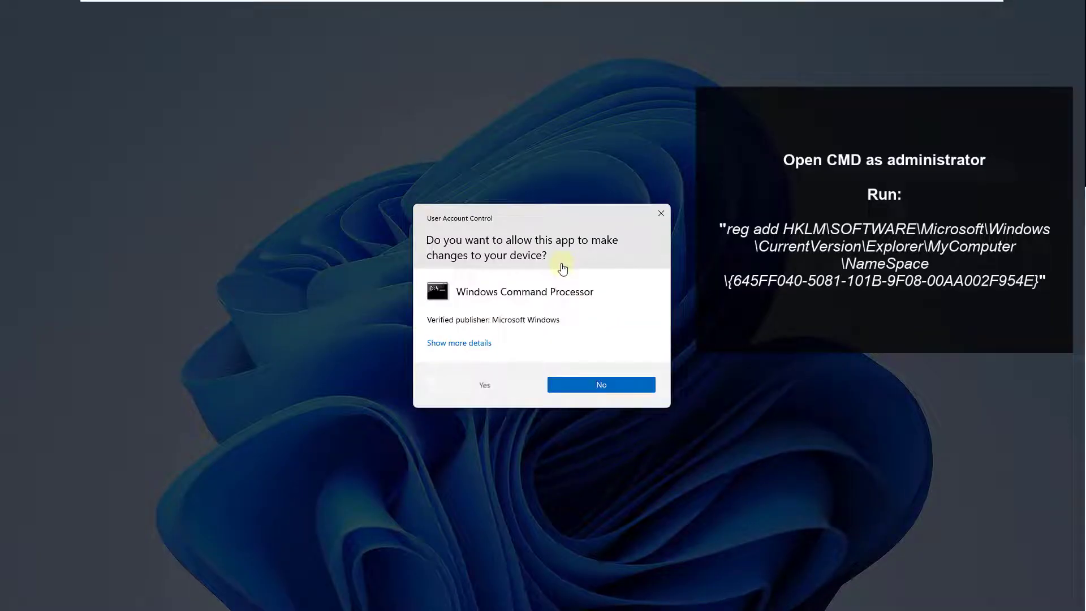
key("alt+y")
key("ctrl+v")
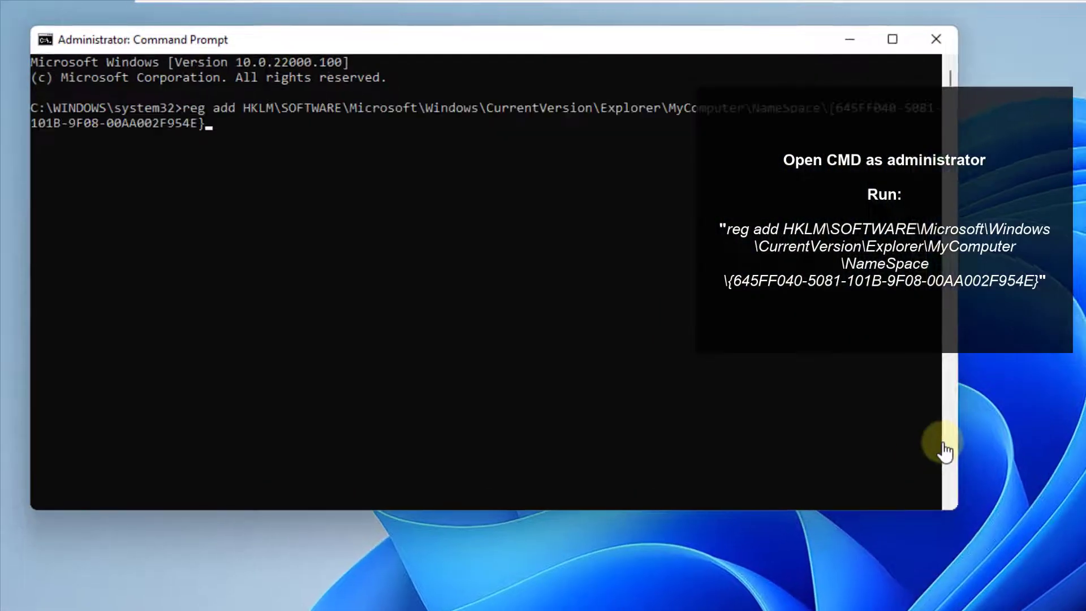
key("Return")
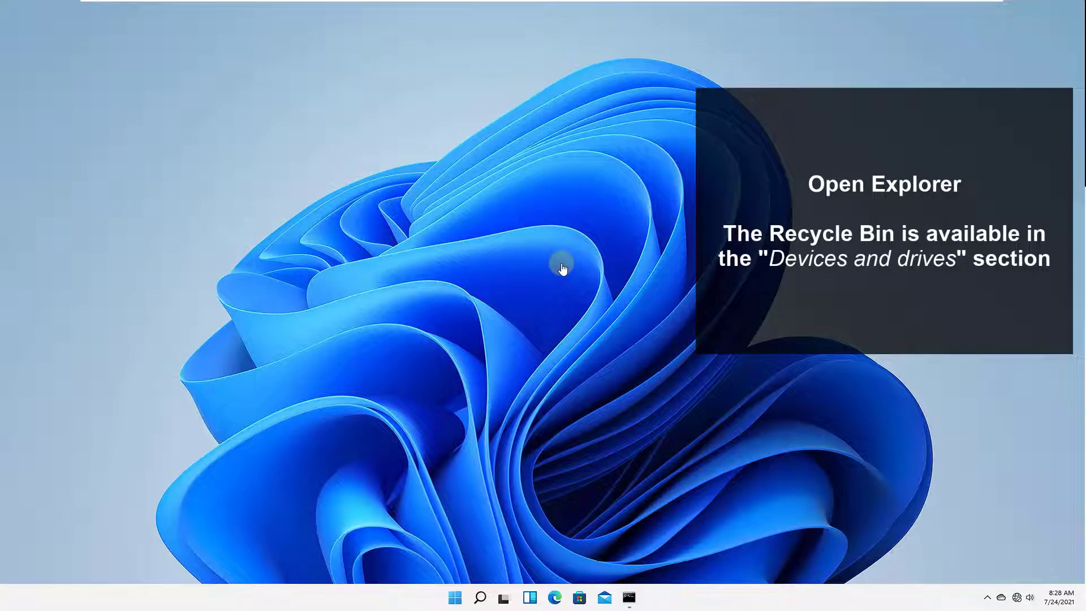
Open the Recycle Bin from Devices and drives in This PC, and close the window
key("super+e")
key("Down")
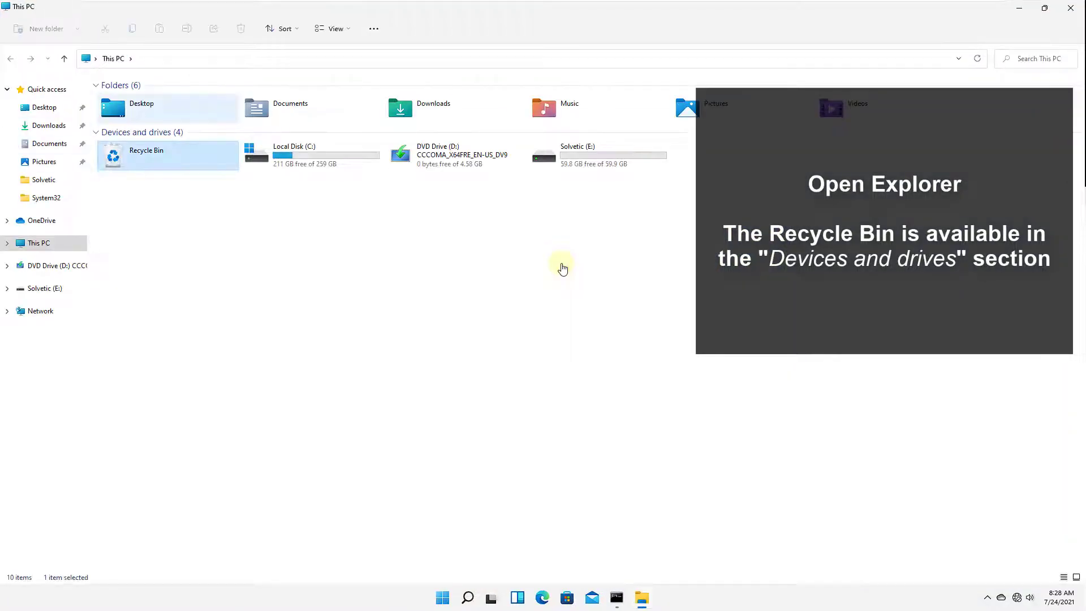
key("Return")
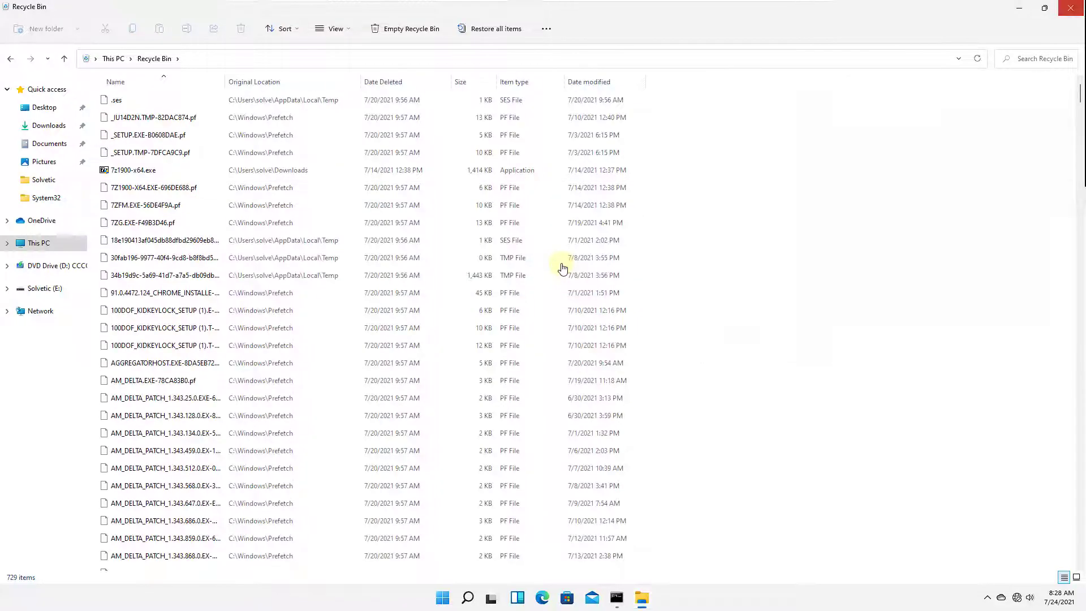
key("alt+F4")
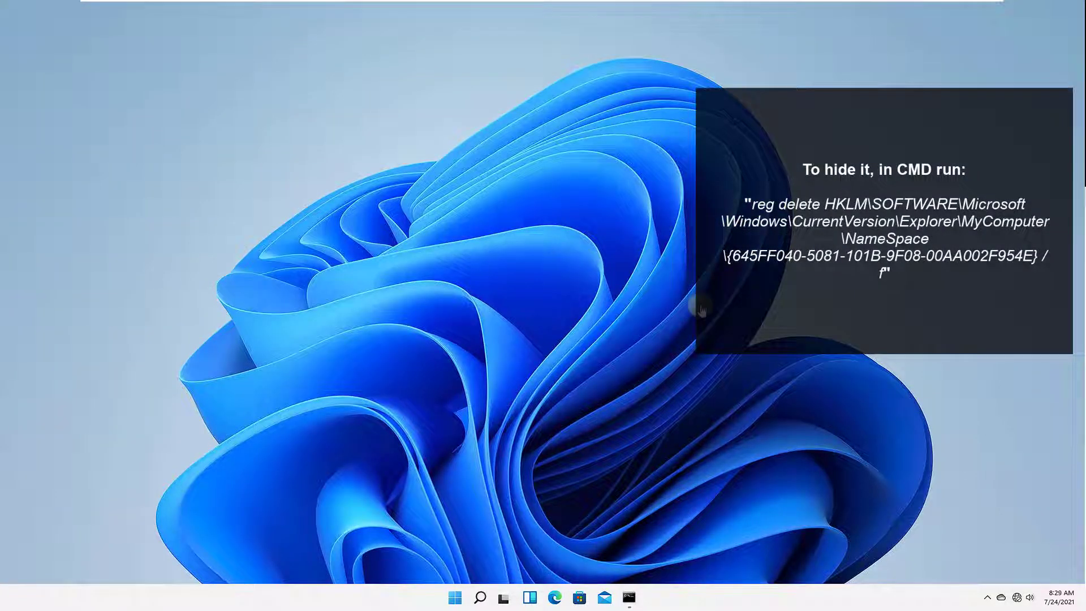
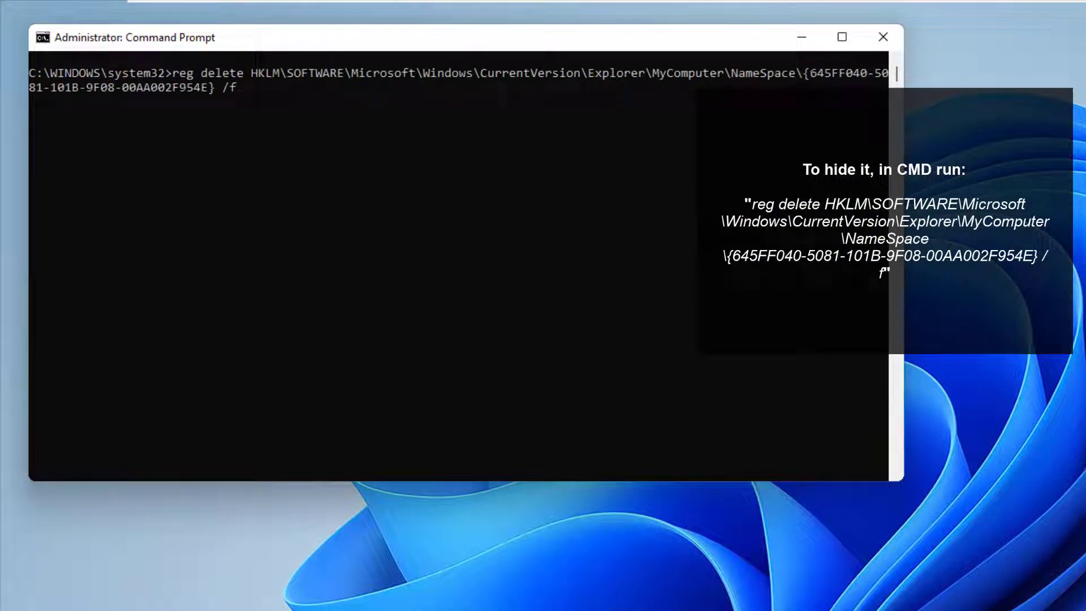
key("Return")
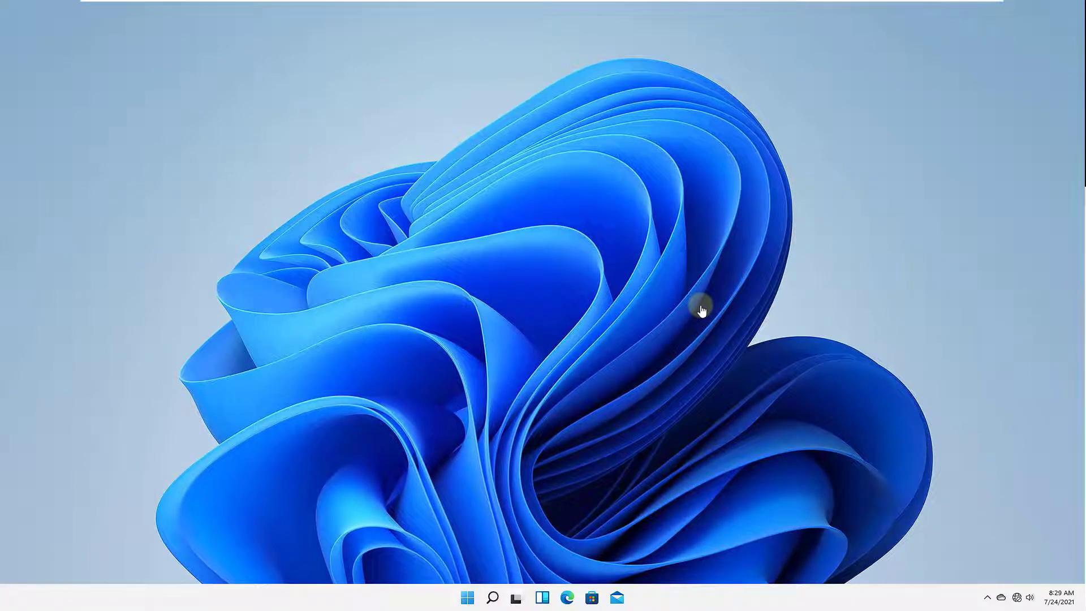
key("super+e")
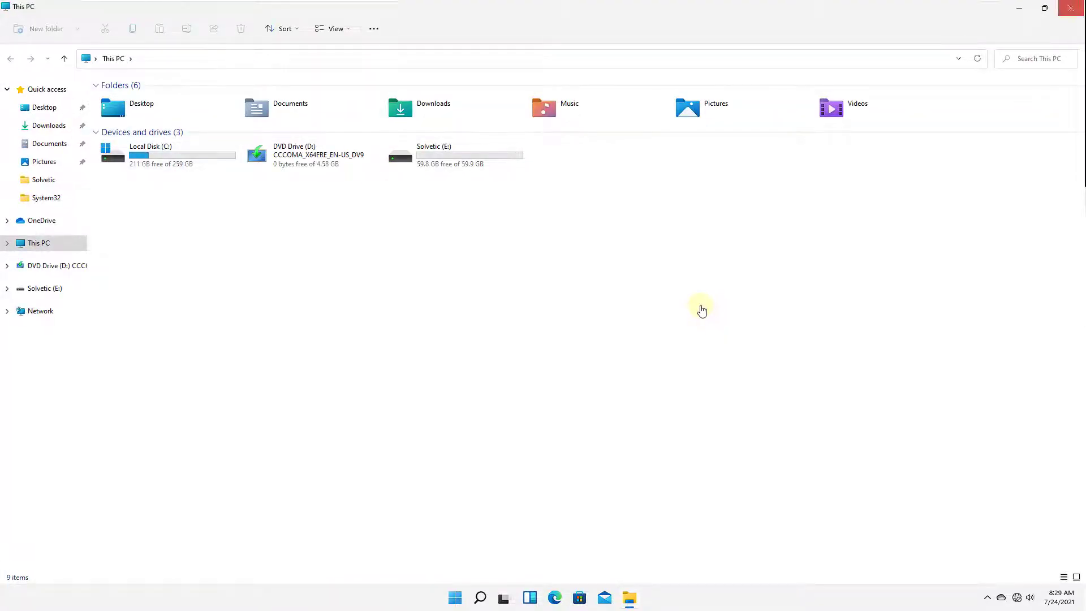
key("alt+F4")
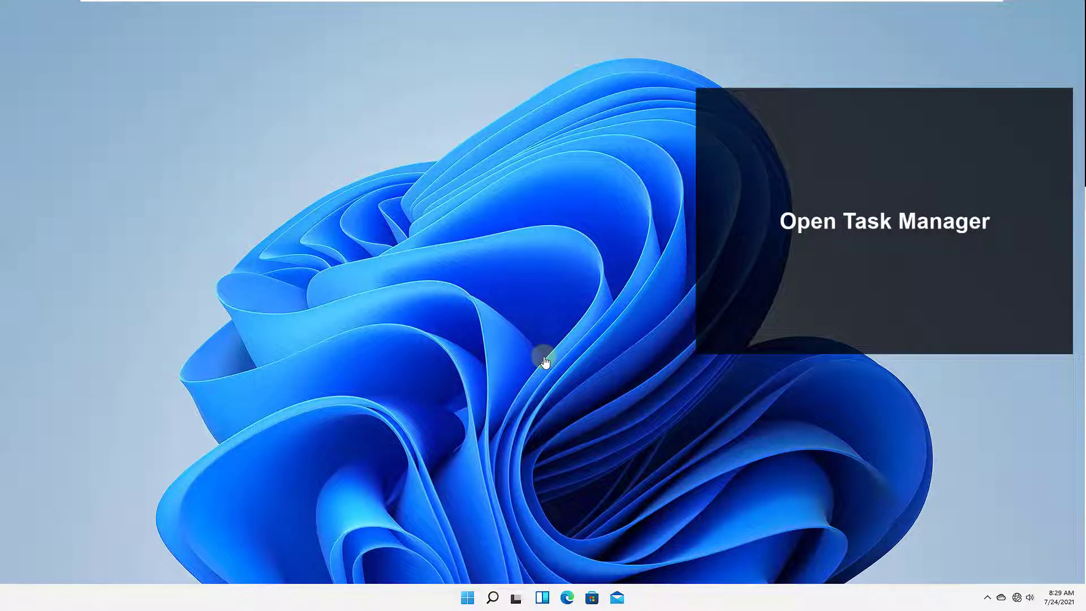
Switch to Task Manager and enter explorer.exe shell:RecycleBinFolder as the command for a new task
key("super+x")
key("t")
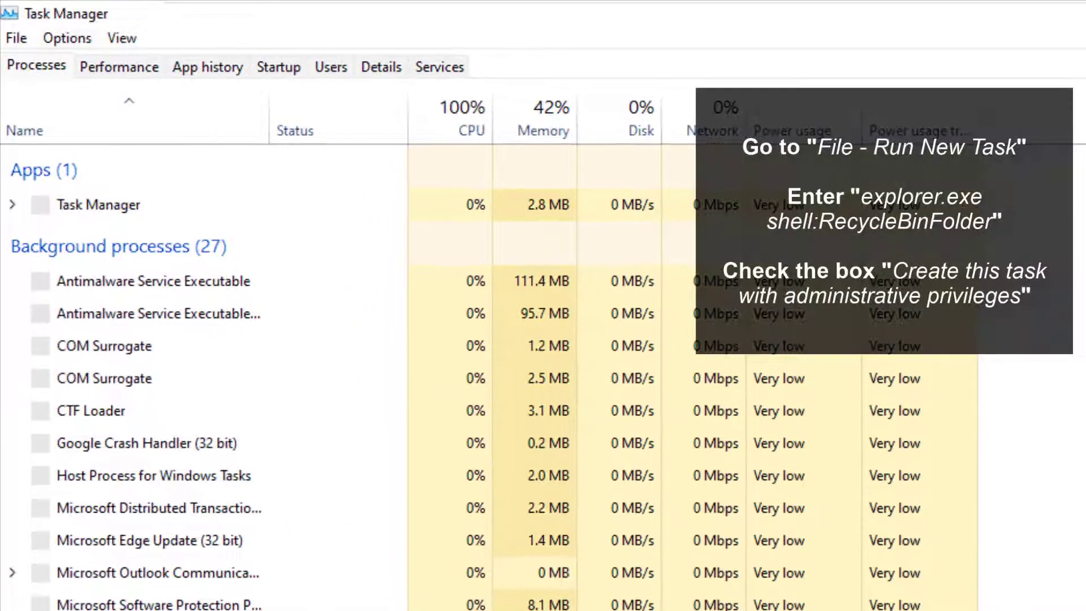
key("alt+f")
key("Return")
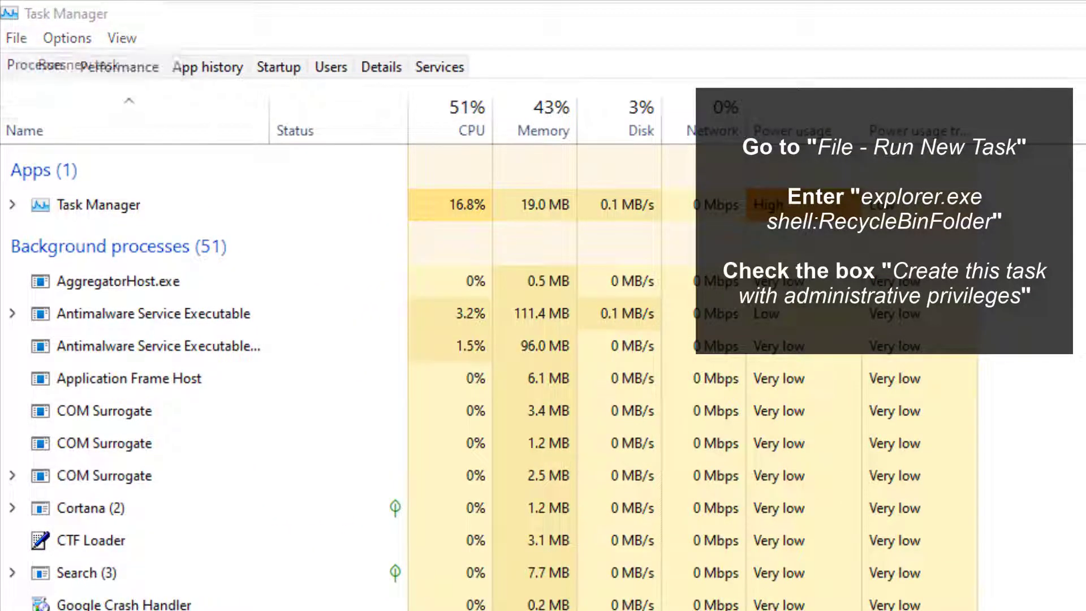
type("expl")
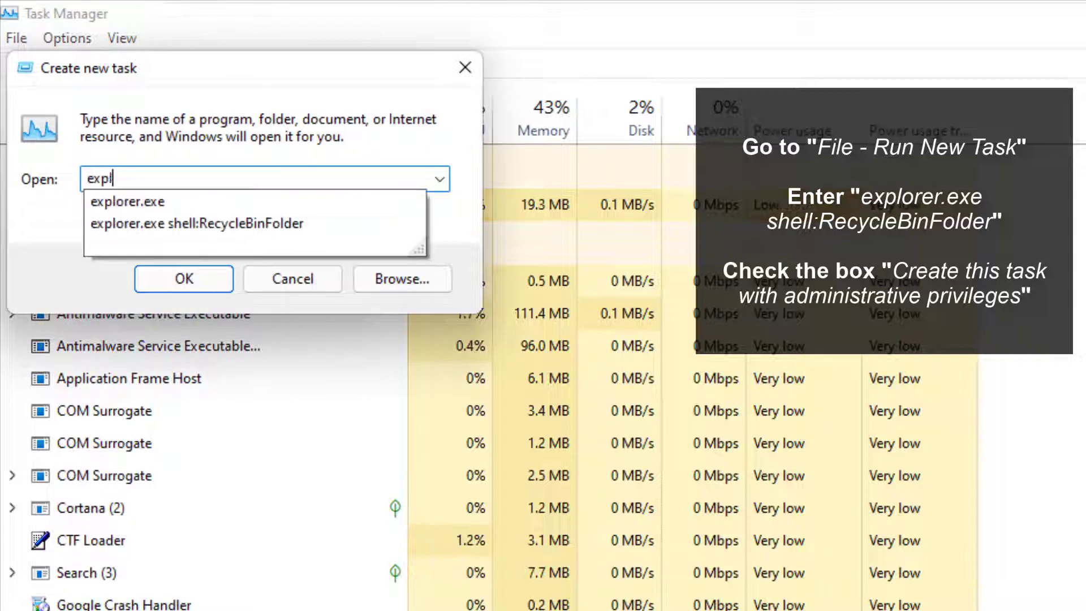
type("orer.e")
type("xe ")
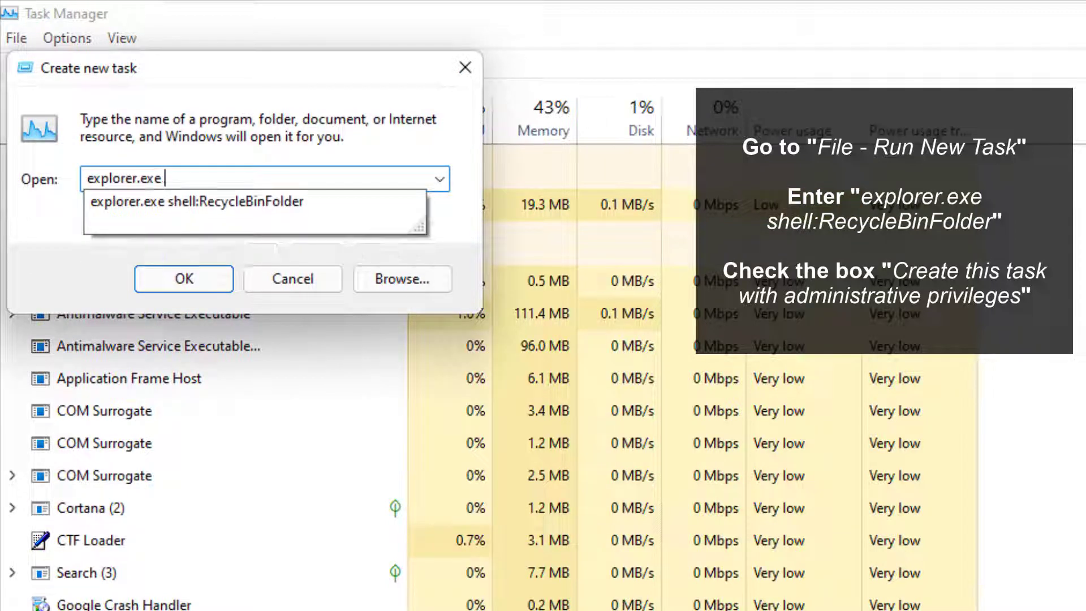
type("shell:R")
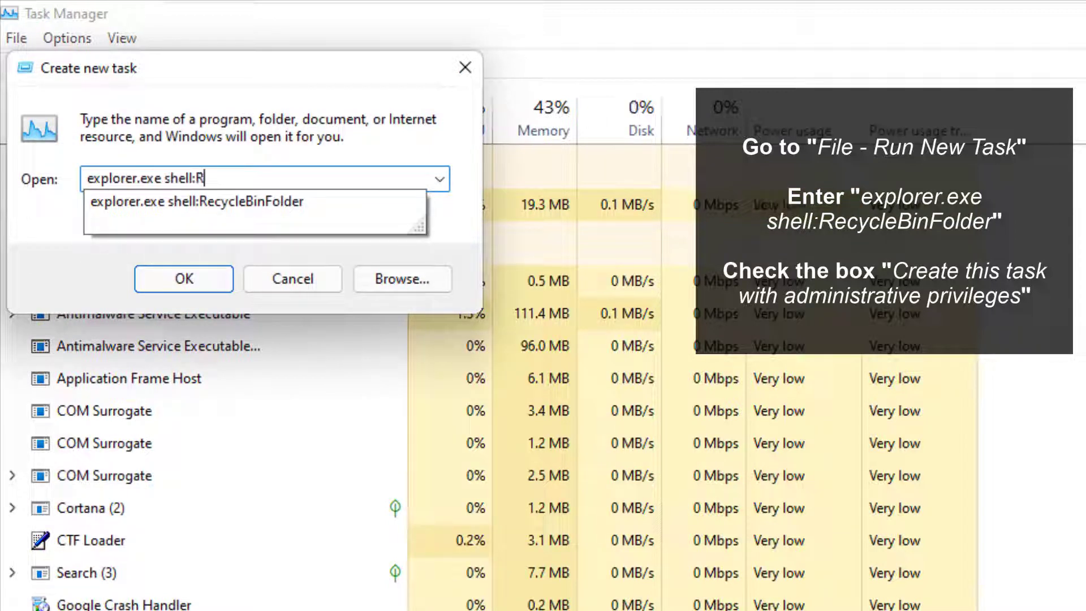
type("ecycleB")
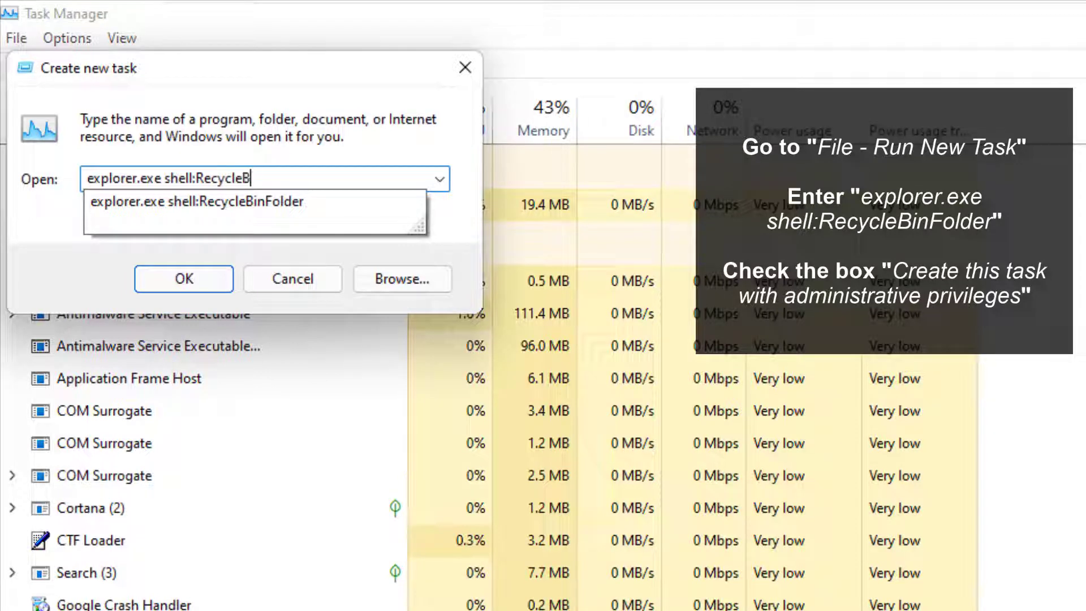
type("inFolder")
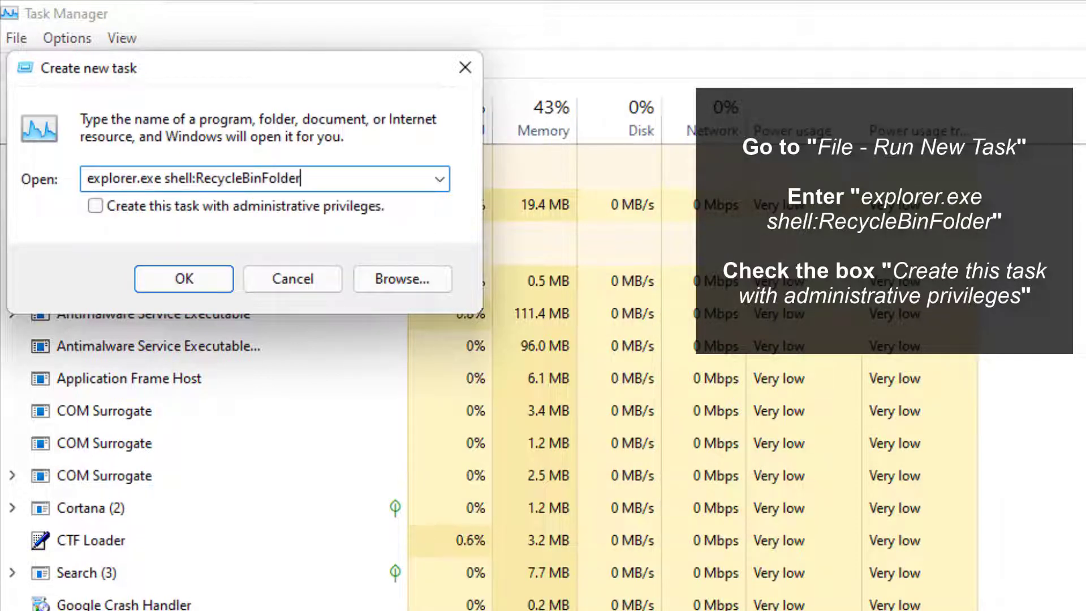
Run the new task with administrative privileges to open the Recycle Bin, and close its window
key("Tab")
key("space")
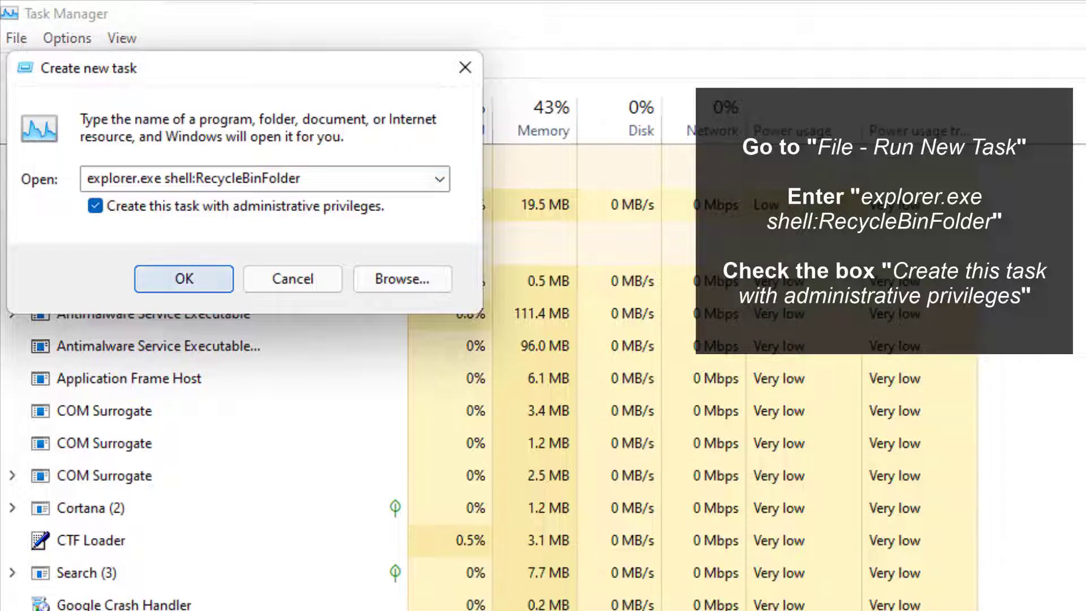
key("Return")
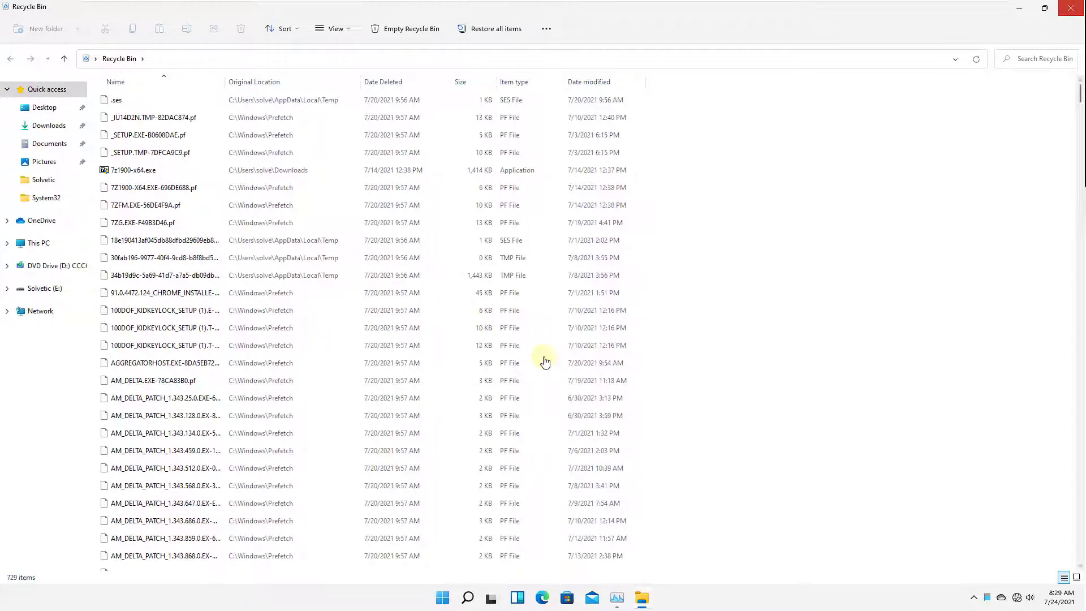
key("alt+F4")
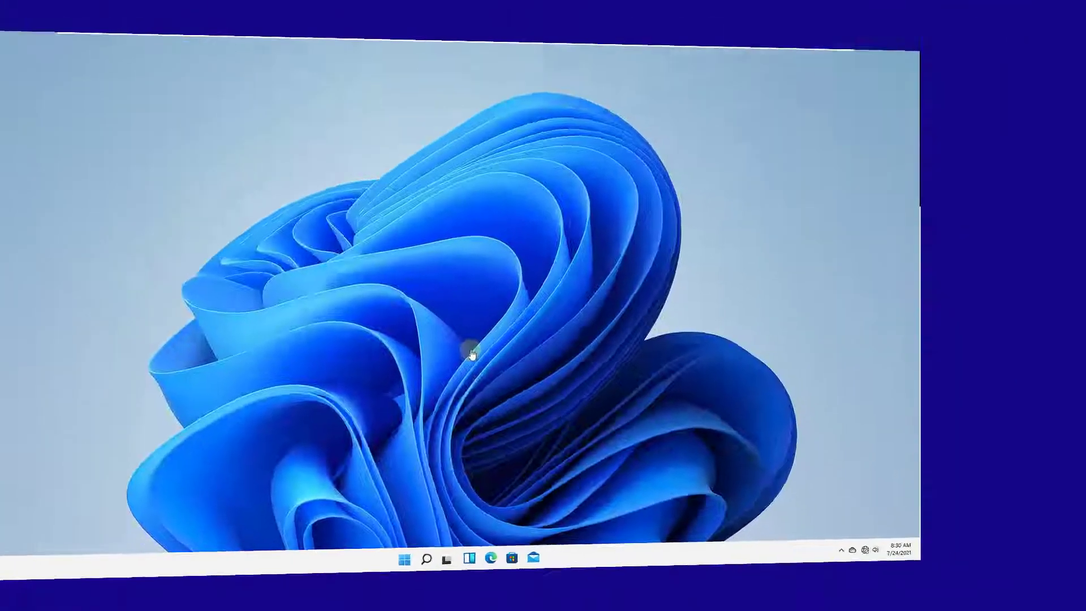